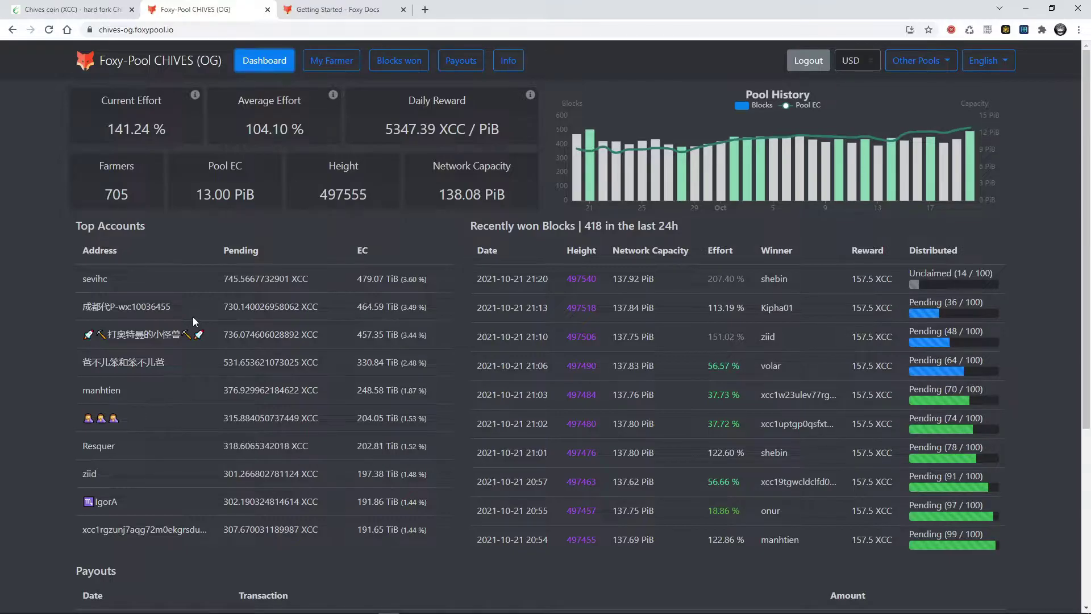
Open the getting-started guide from the pool's info page and read its section on leaving the pool
click(509, 60)
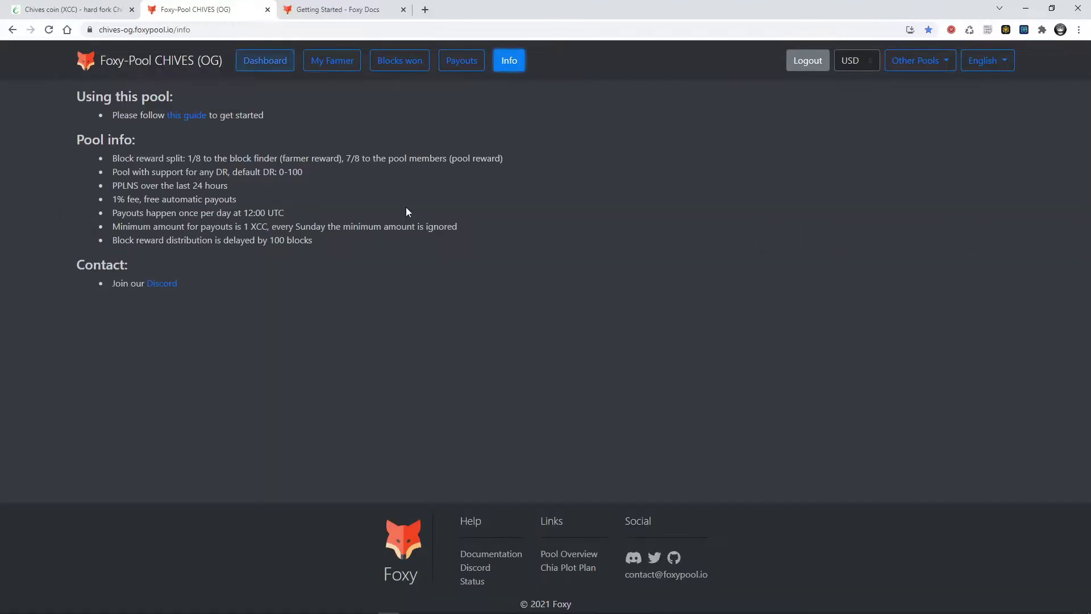
click(196, 118)
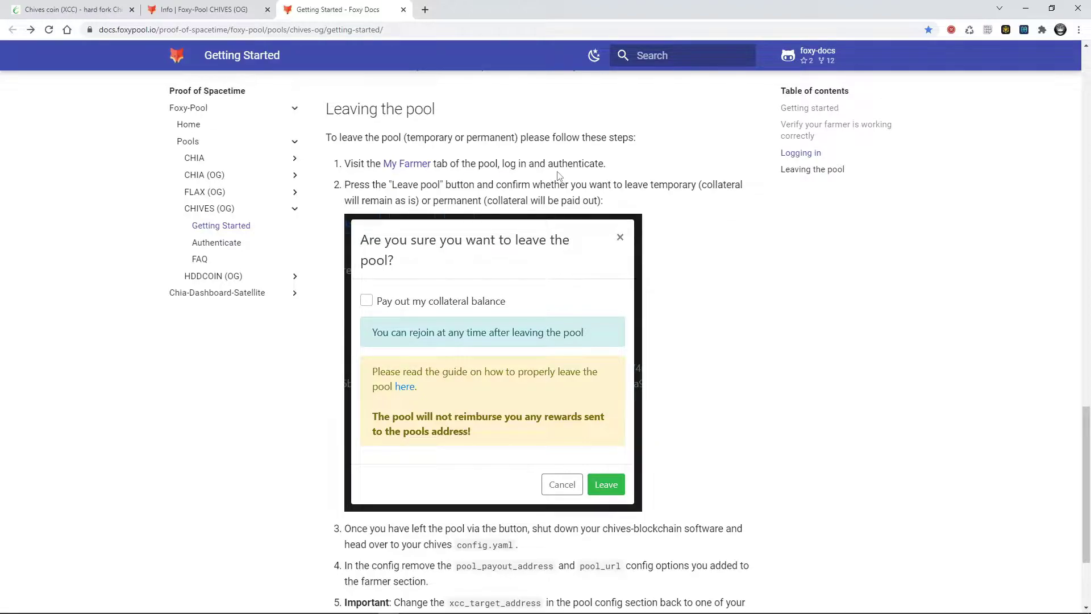
Leave the CHIVES (OG) pool temporarily from the My Farmer page, without paying out the collateral balance
click(202, 6)
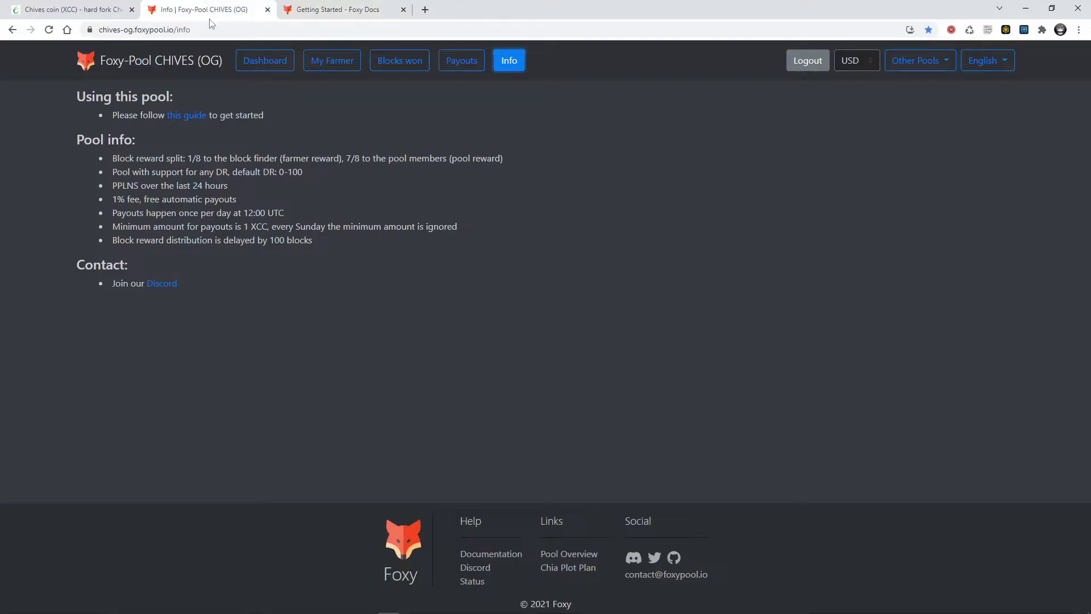
click(328, 59)
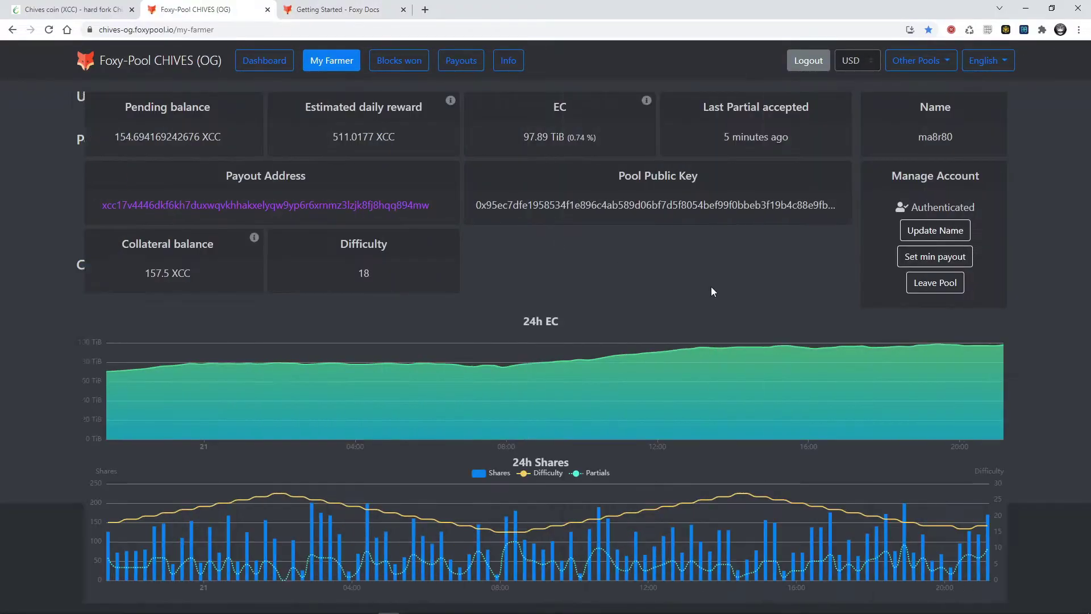
click(937, 285)
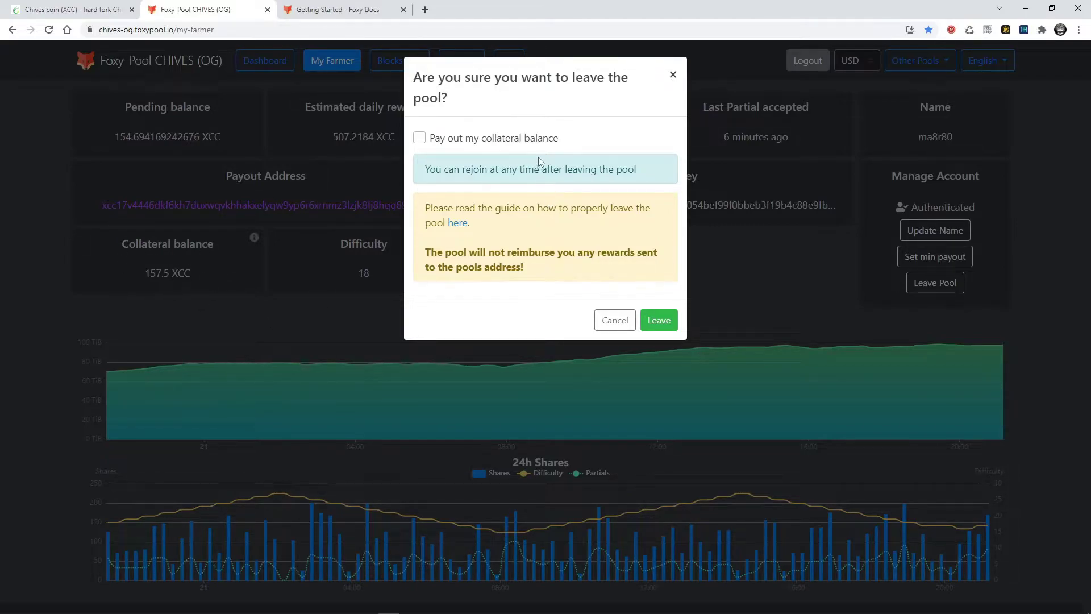
click(419, 138)
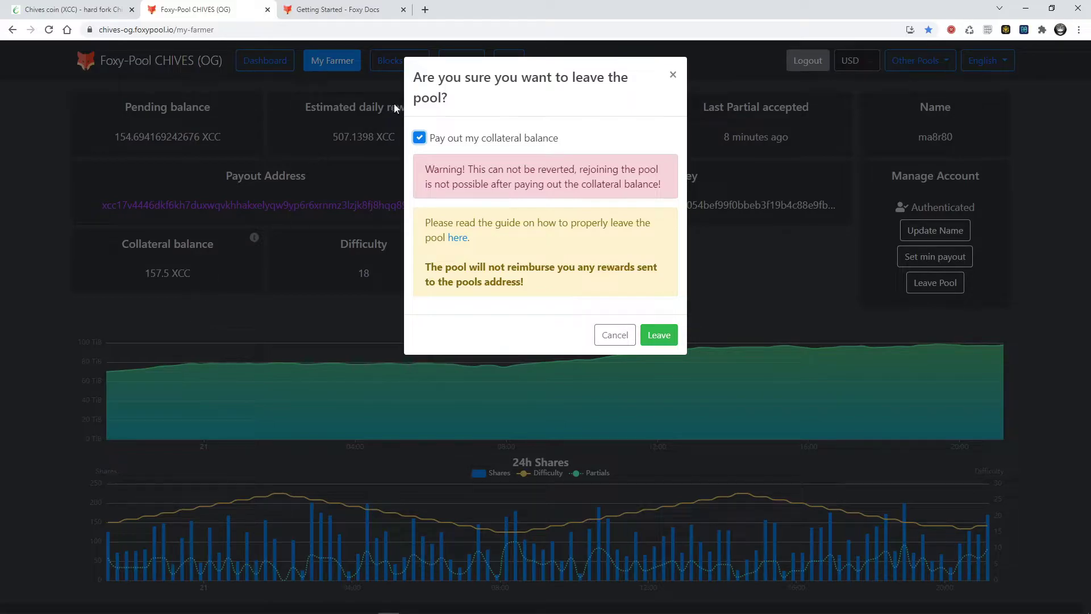
click(419, 138)
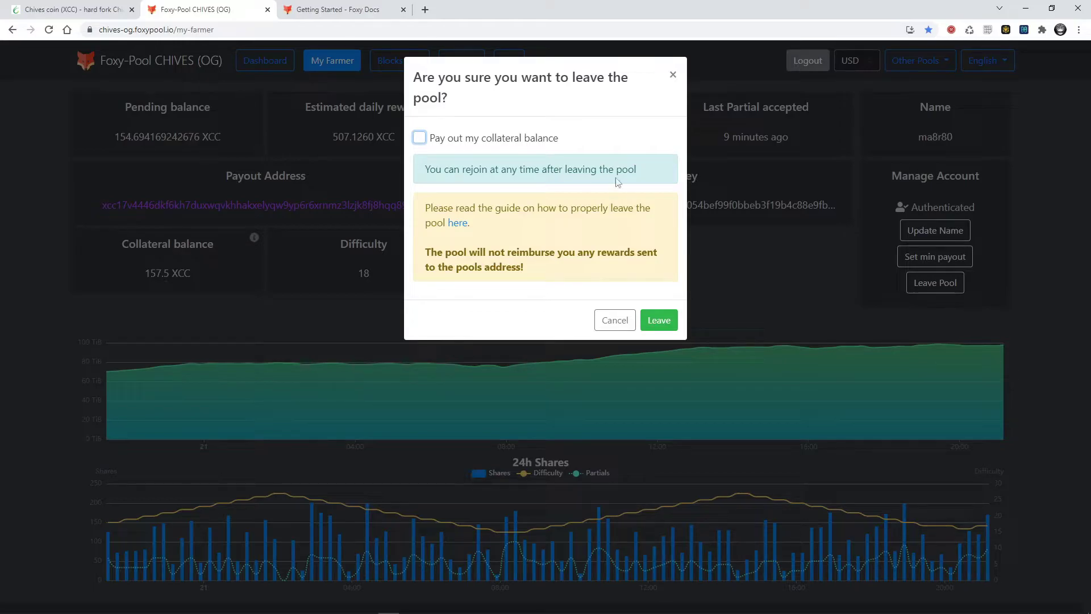
click(660, 321)
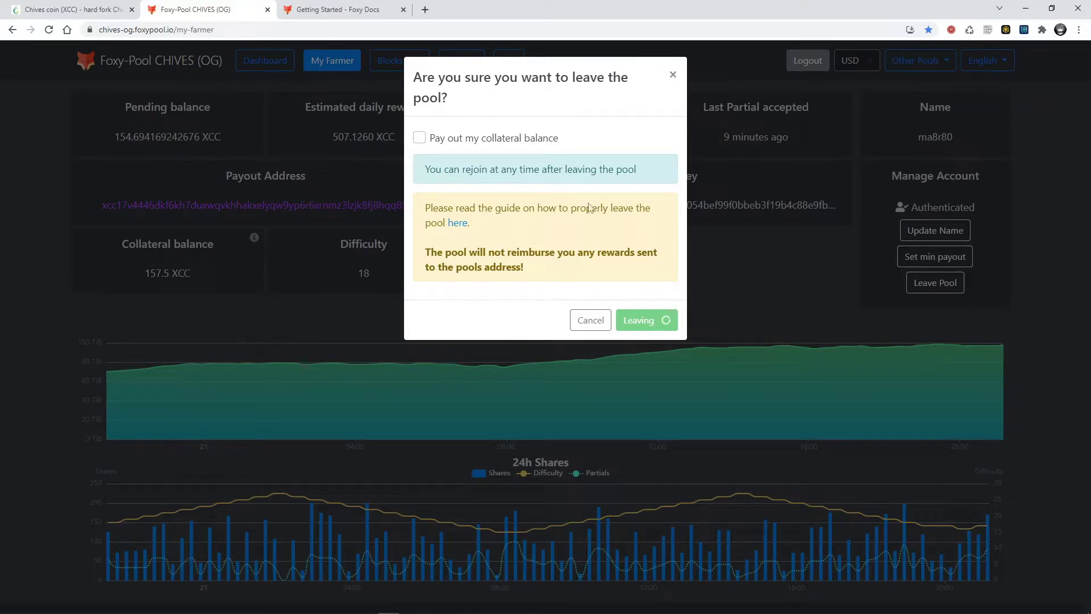
Read the guide's remaining steps for leaving the pool, covering config.yaml and its pool_payout_address and pool_url options
click(337, 9)
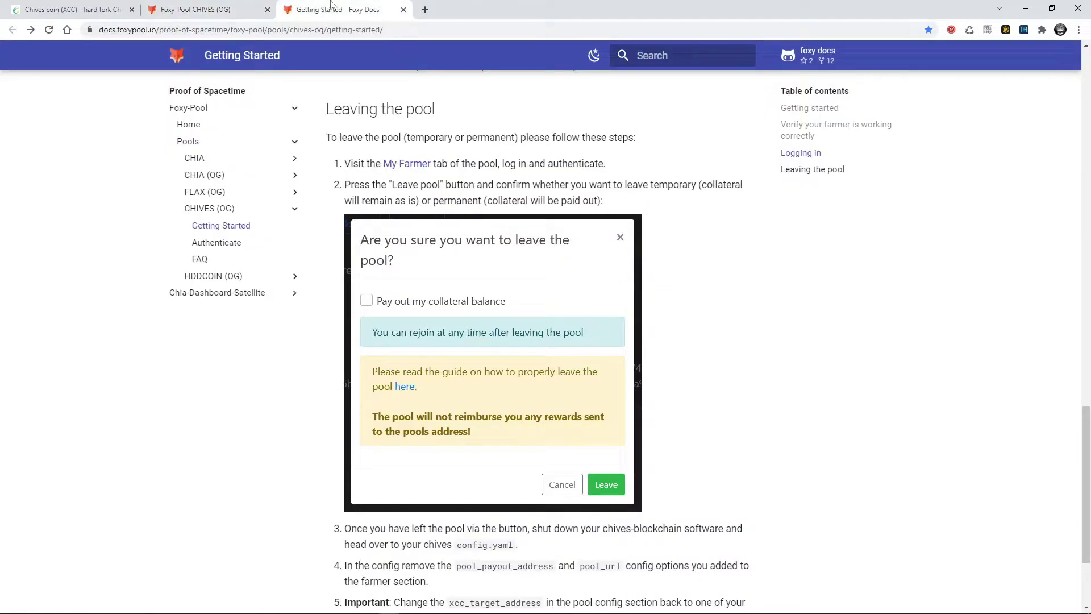
scroll(425, 213, down, 3)
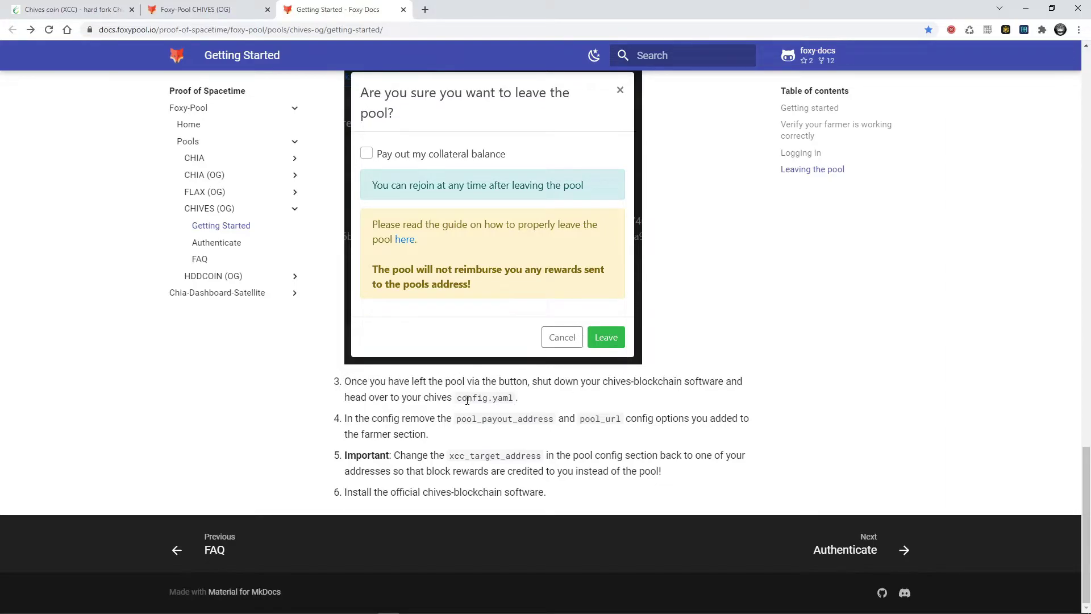
drag(457, 398, 518, 397)
drag(456, 419, 622, 419)
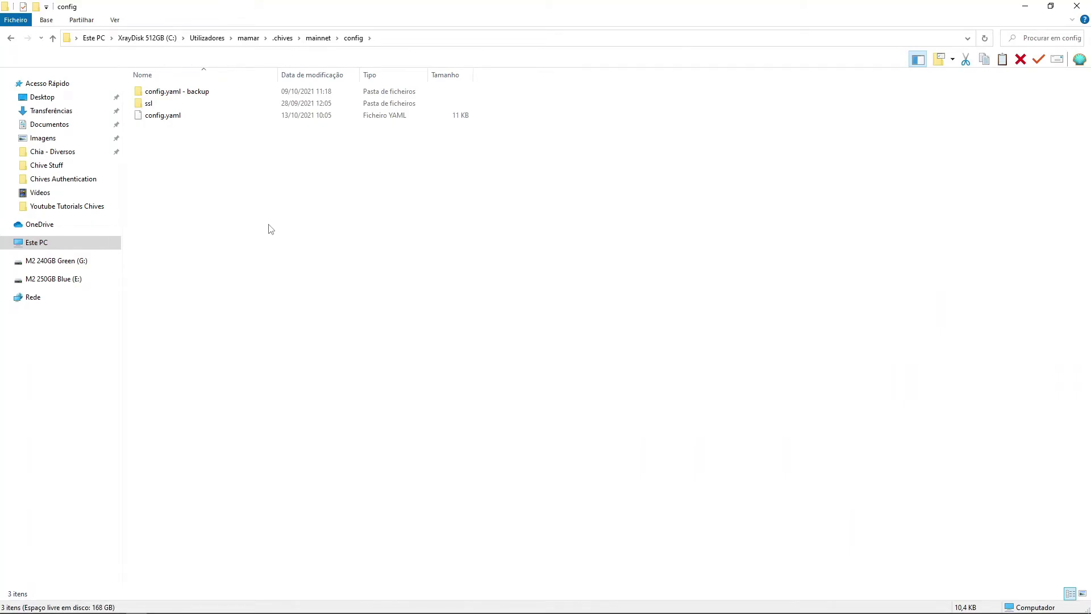
Open config.yaml from the .chives\mainnet\config folder in Notepad++
click(400, 40)
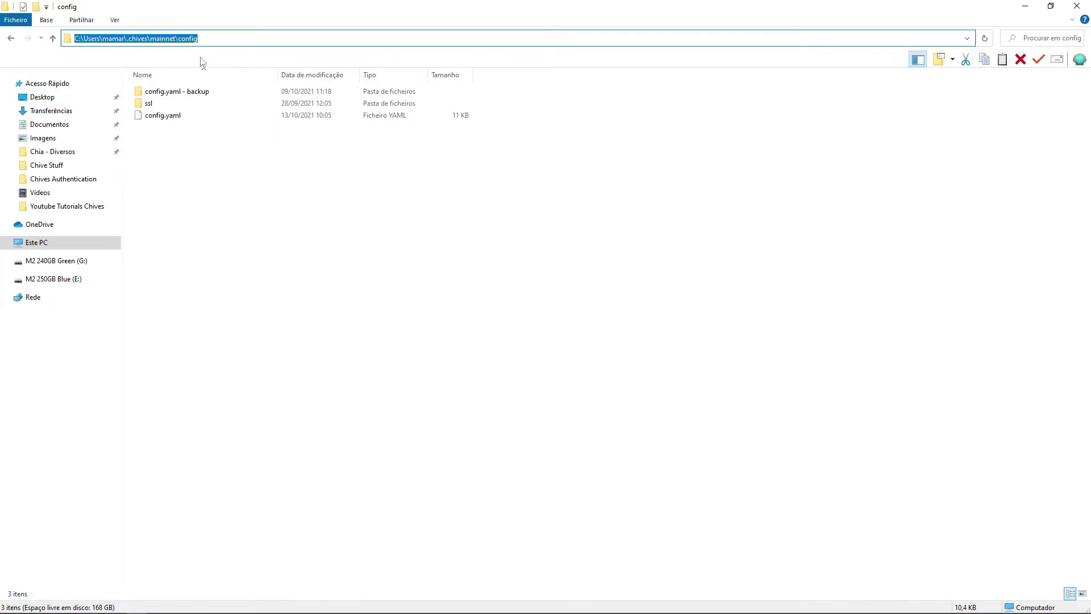
click(187, 116)
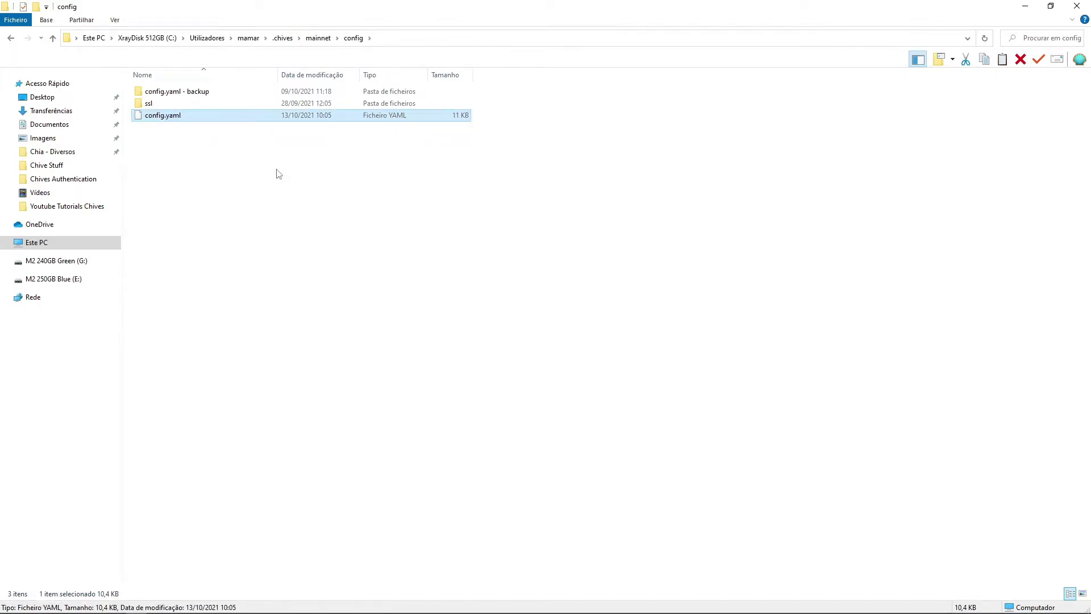
double_click(195, 117)
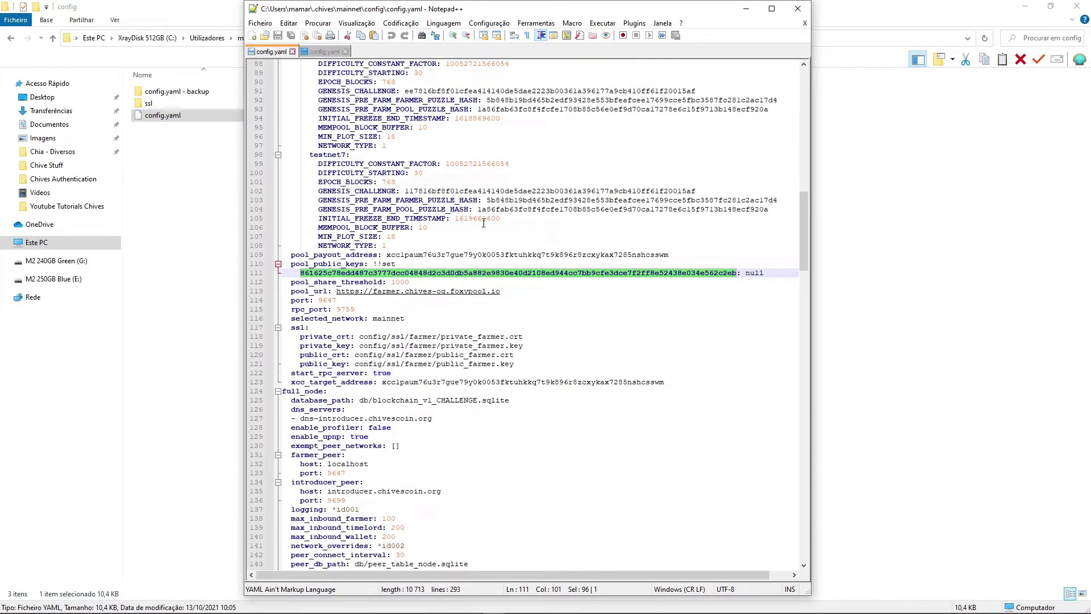
Delete the pool_payout_address and pool_url lines from the farmer section of config.yaml and close the editor
click(434, 255)
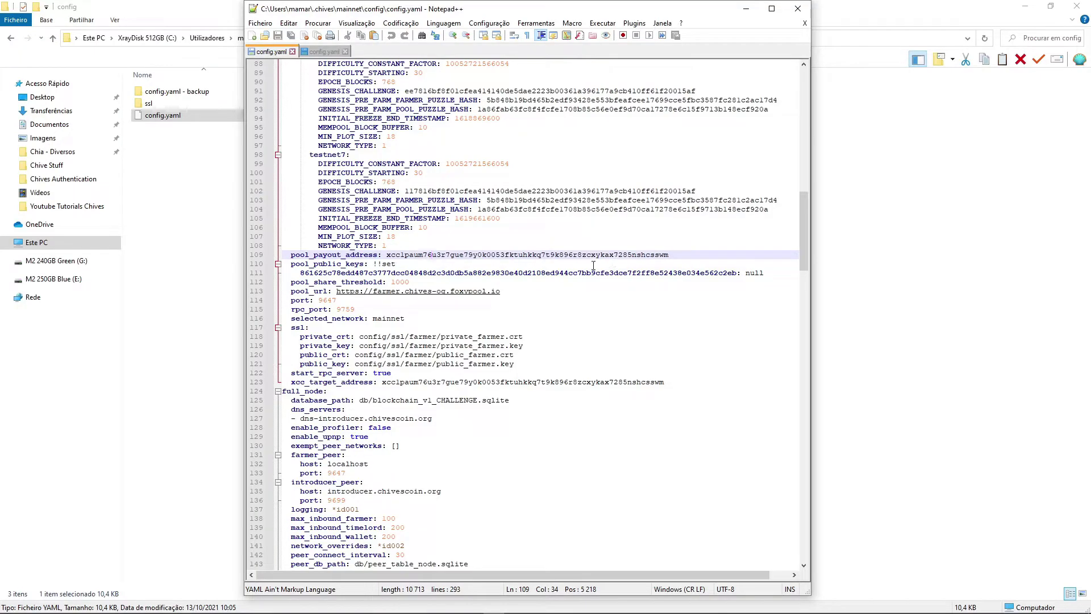
drag(671, 254, 291, 256)
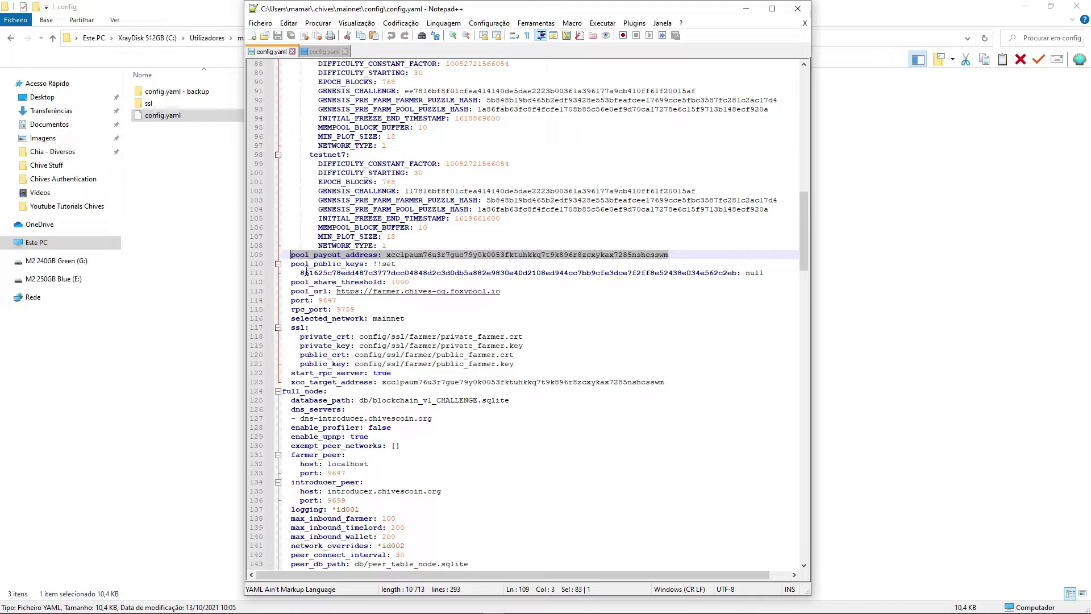
key(BackSpace)
key(BackSpace)
key(BackSpace)
key(BackSpace)
drag(500, 282, 282, 283)
key(BackSpace)
key(BackSpace)
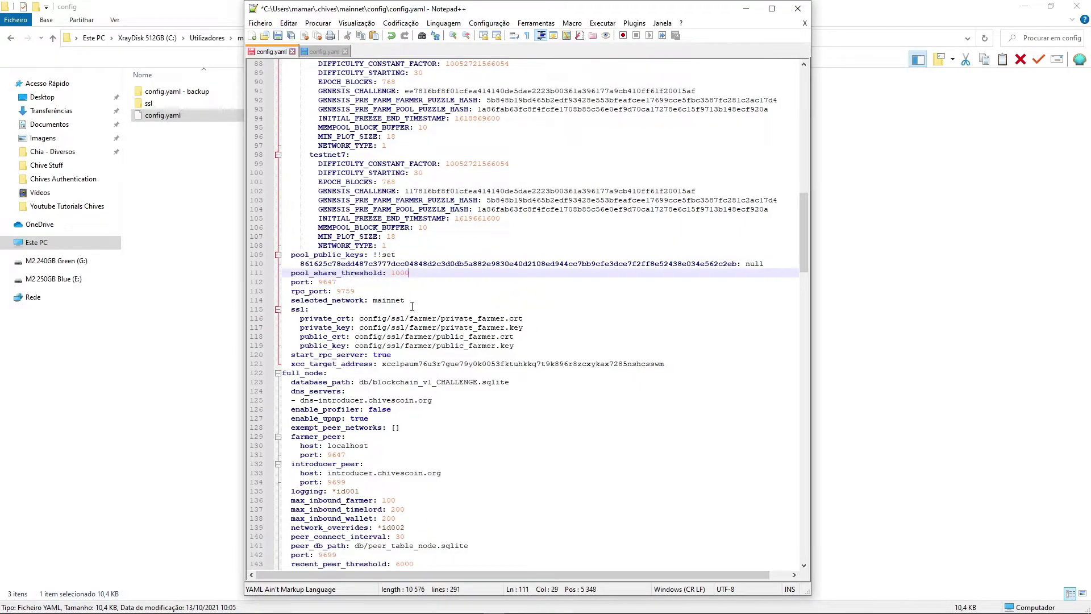
click(278, 36)
click(798, 8)
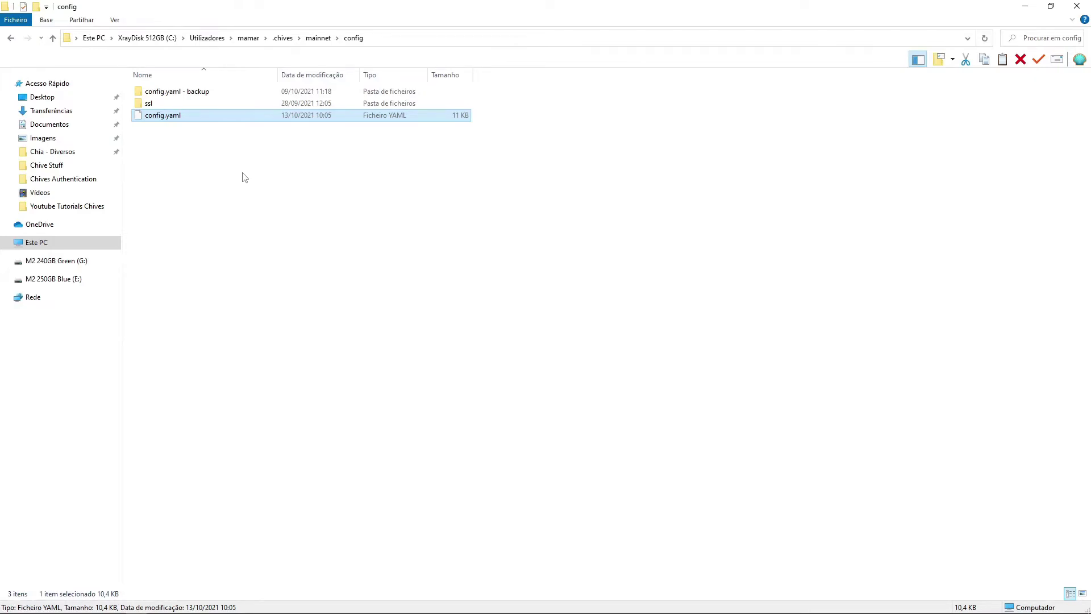
Copy the original config.yaml from the "config.yaml - backup" folder and return to the config folder
double_click(173, 93)
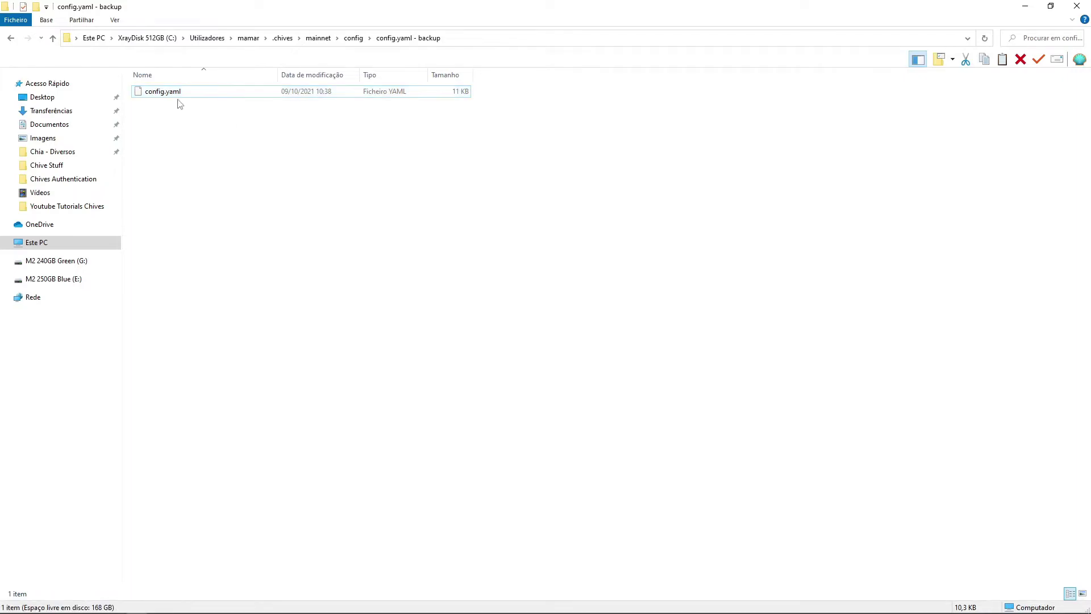
right_click(178, 93)
click(246, 301)
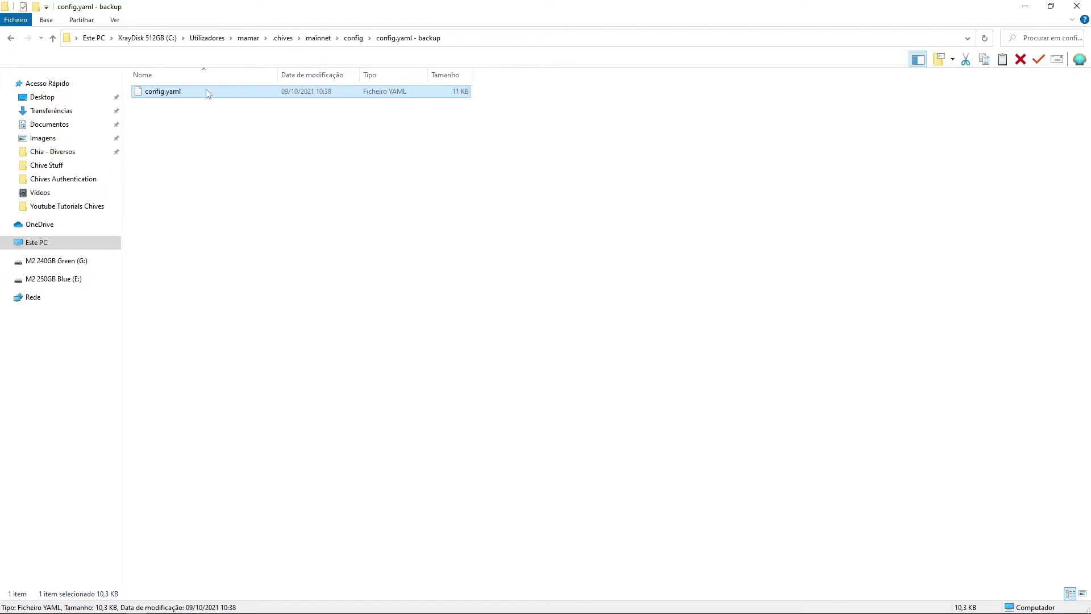
key(alt+Left)
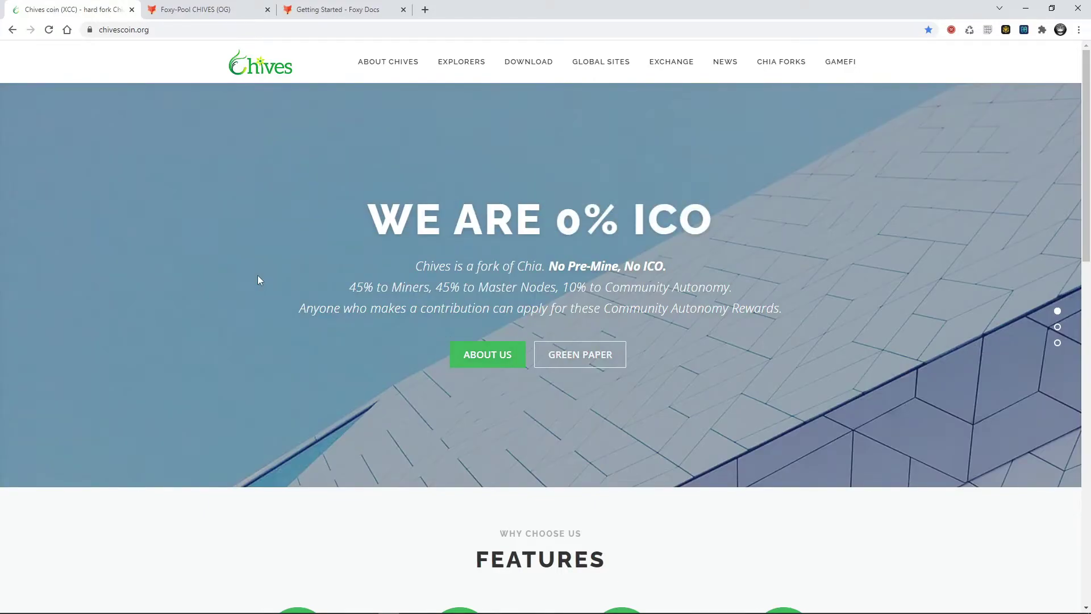
Open the Chives GitHub releases from the Chives coin site and look through the V1.1.906 release notes
mouse_move(527, 64)
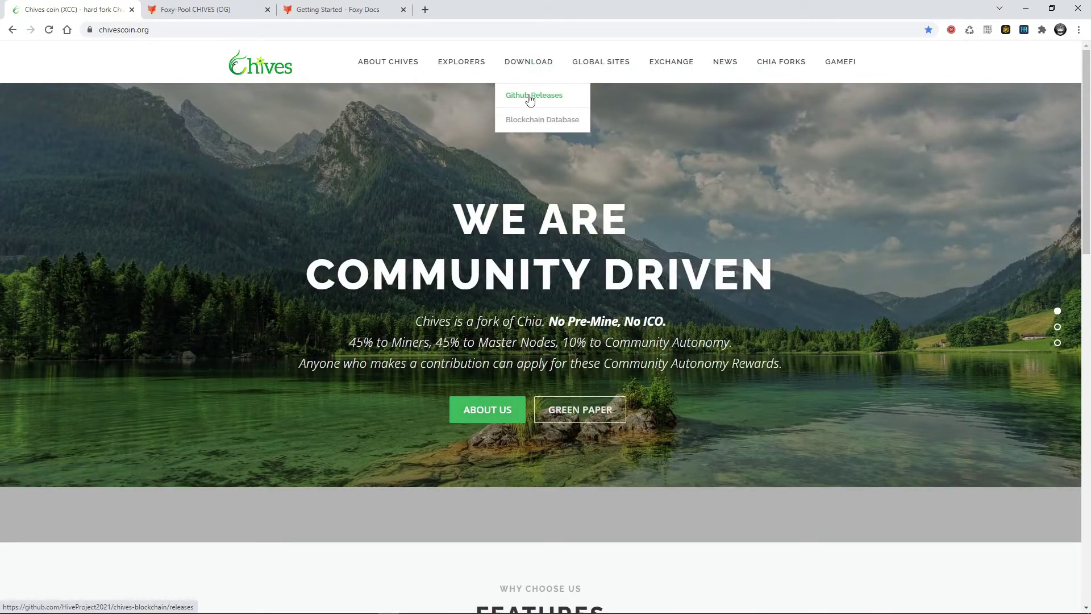
click(530, 98)
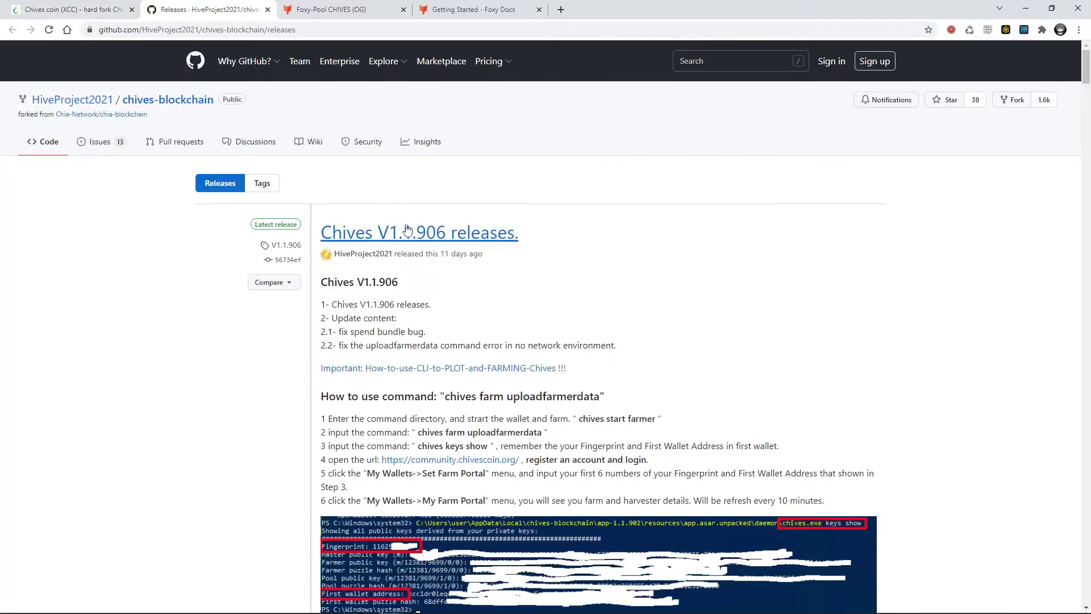
scroll(401, 287, down, 4)
scroll(401, 287, down, 15)
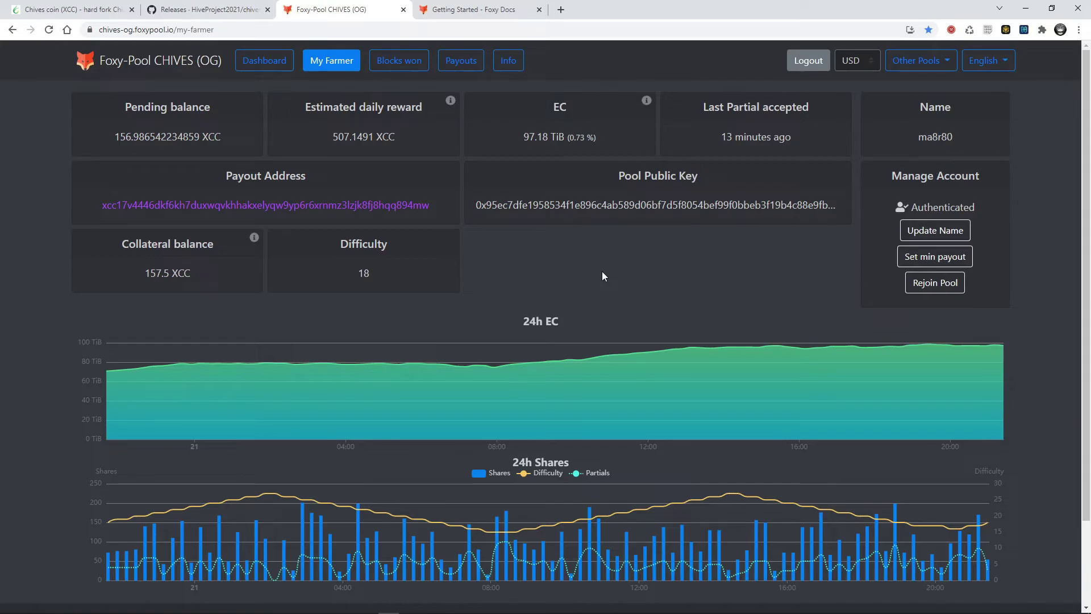
Rejoin the CHIVES (OG) pool from the account management area of the My Farmer page
click(935, 282)
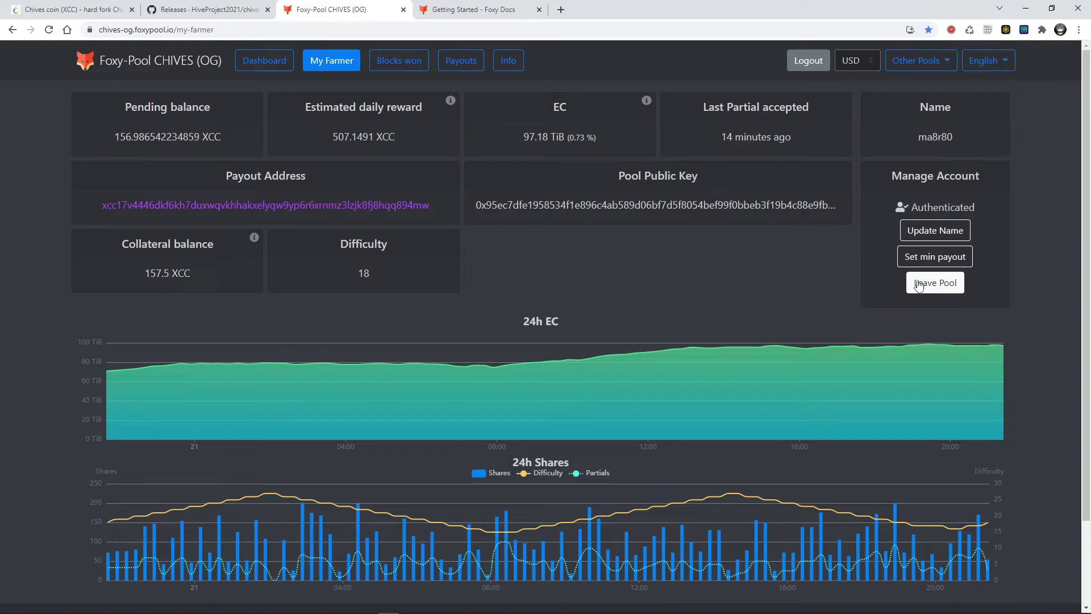
click(918, 288)
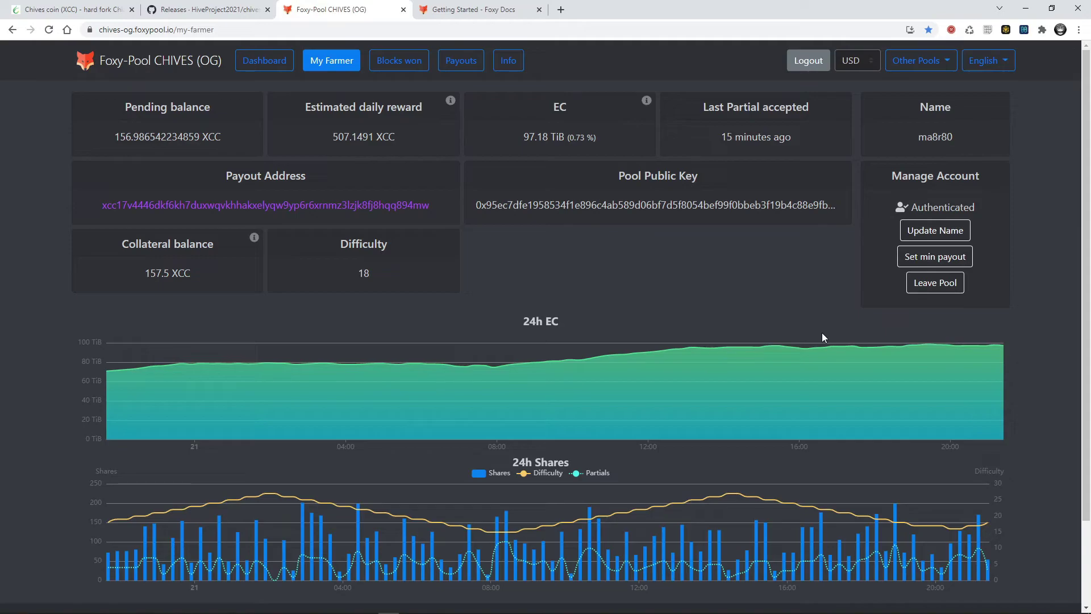
Review the pool_payout_address and pool_url options in the guide's instructions for editing the config
click(478, 9)
click(478, 432)
drag(456, 418, 549, 418)
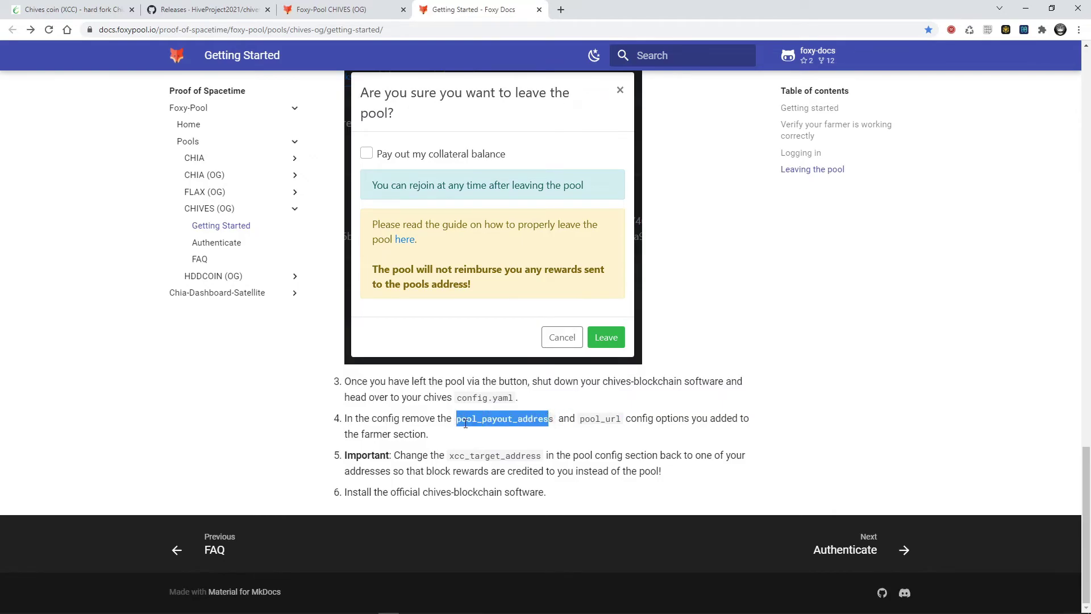
drag(580, 418, 619, 418)
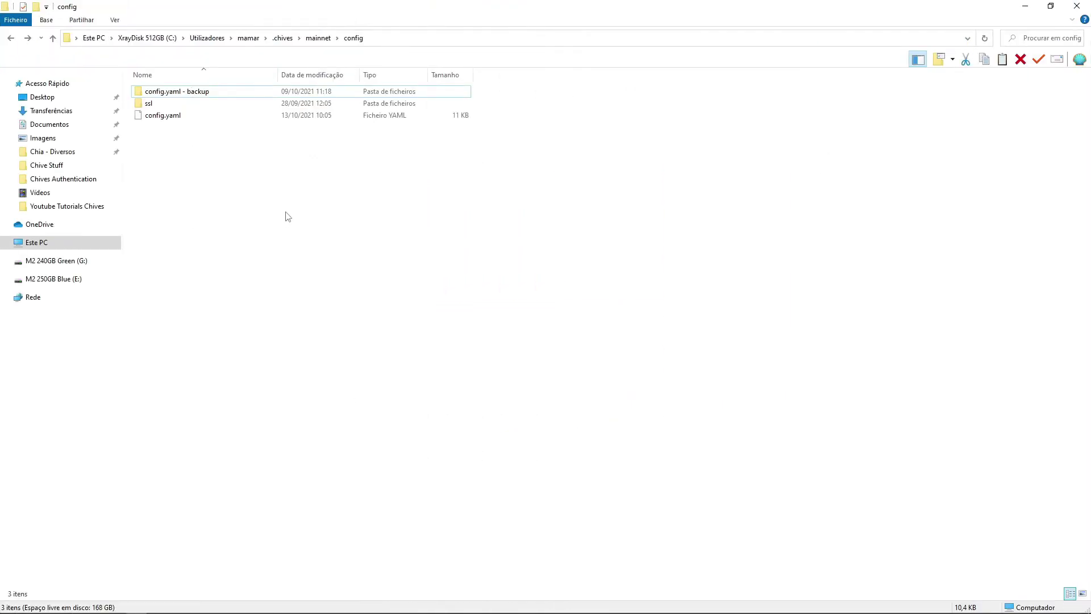
Create a folder named "config - foxy" in the config folder and paste a copy of the current config.yaml into it
click(180, 93)
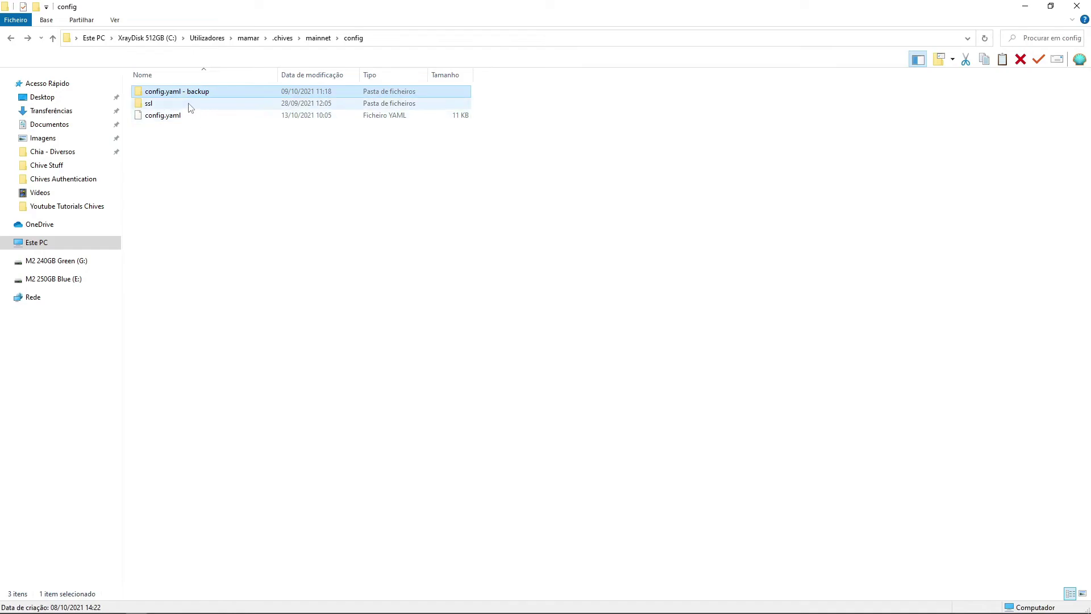
right_click(159, 112)
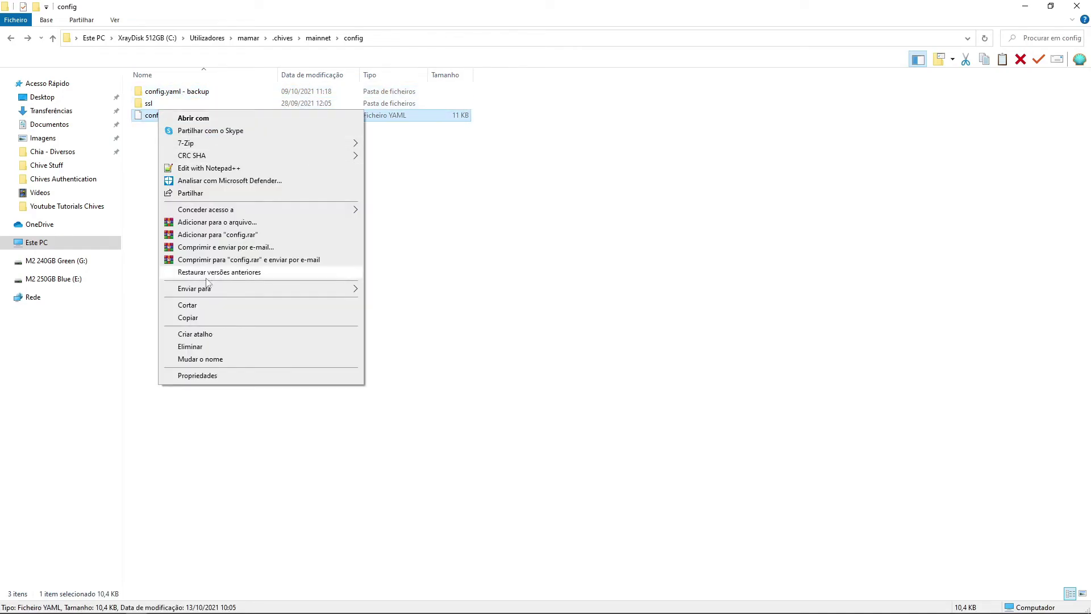
click(190, 317)
right_click(199, 226)
mouse_move(250, 355)
click(371, 350)
text(c)
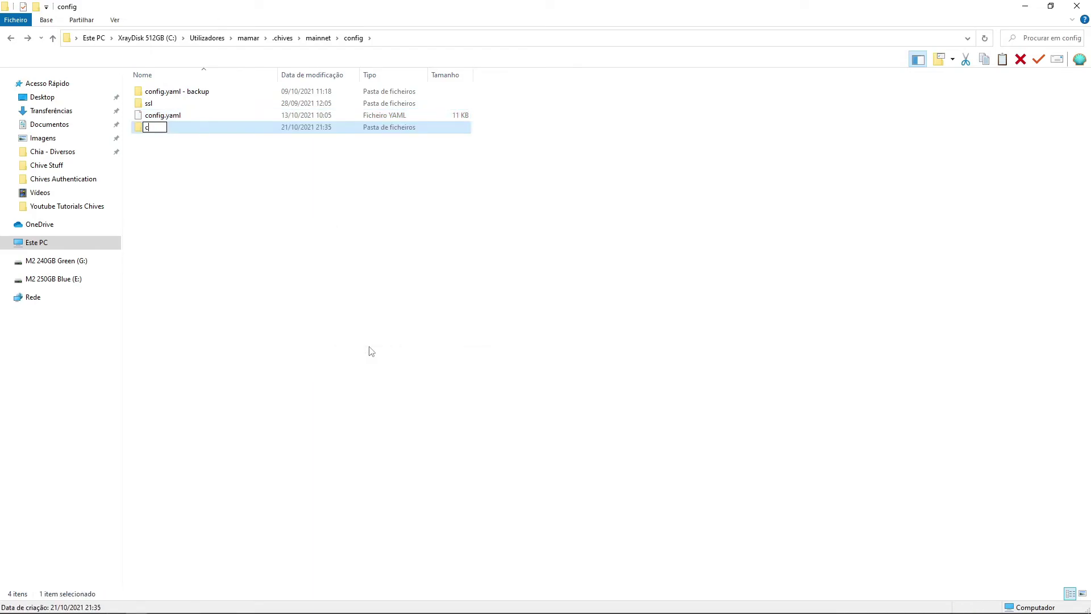
text(onfig - foxy)
key(Return)
key(Return)
key(ctrl+v)
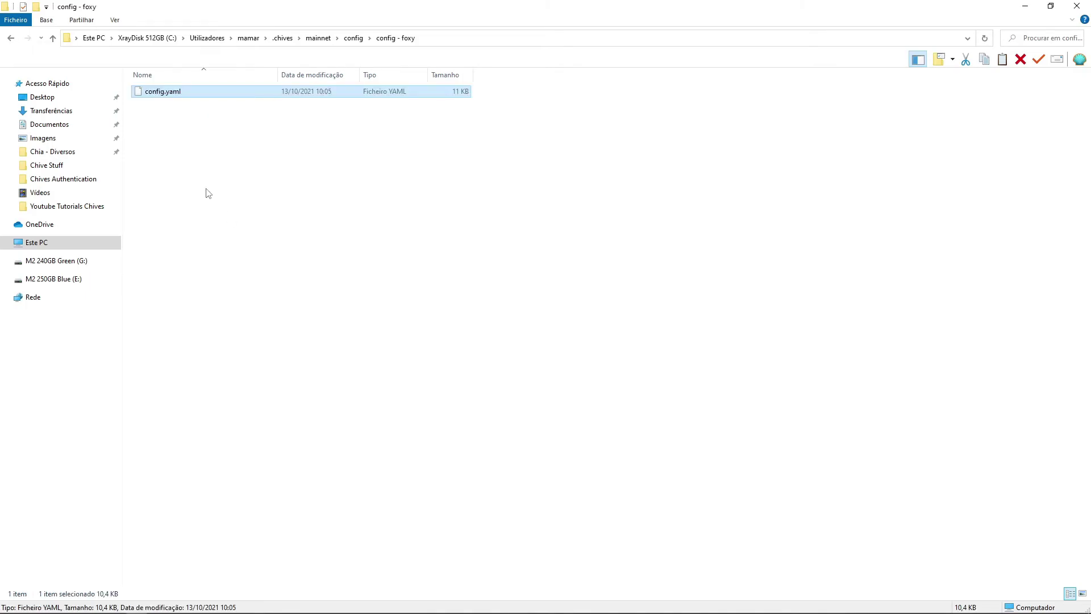
Copy config.yaml from the "config.yaml - backup" folder again and go back to the config folder
key(alt+Left)
double_click(169, 104)
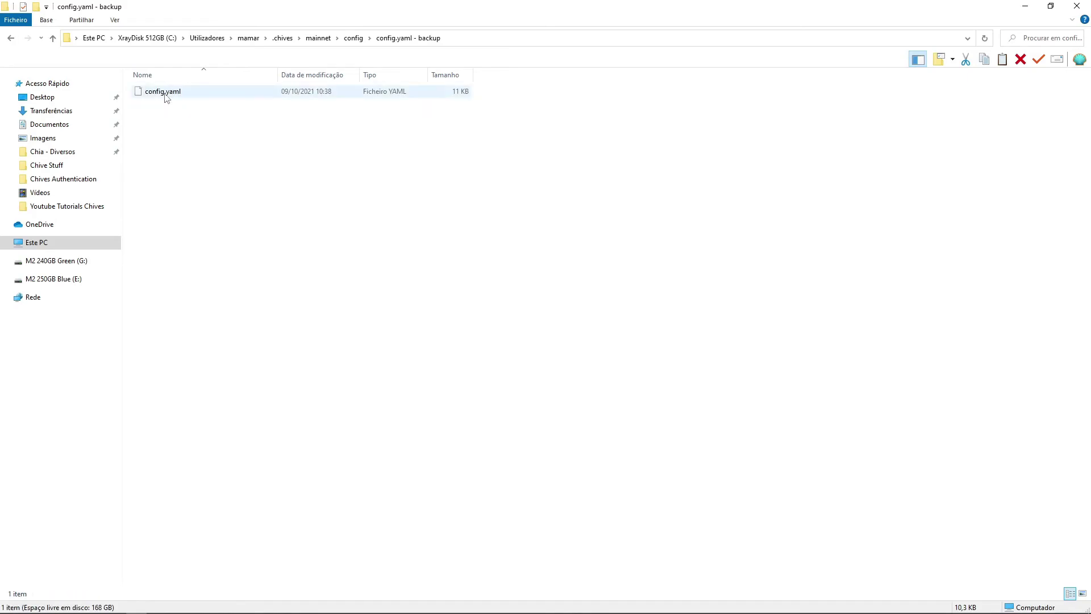
right_click(167, 96)
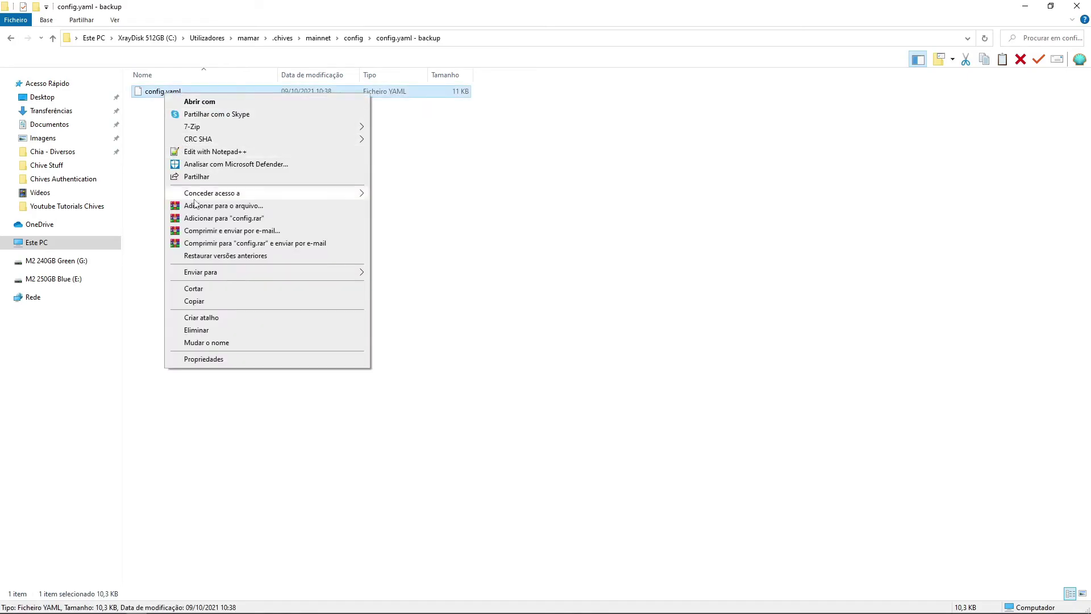
click(206, 303)
key(alt+Left)
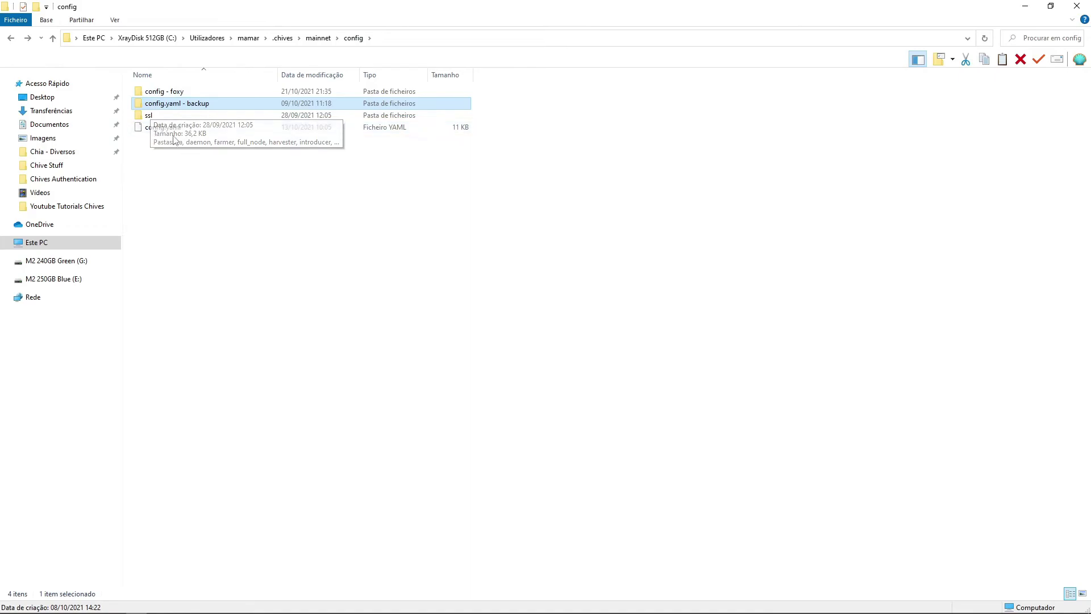
Copy config.yaml from the "config - foxy" folder, go back to the config folder and close the file window
double_click(165, 94)
right_click(174, 91)
click(210, 296)
key(BackSpace)
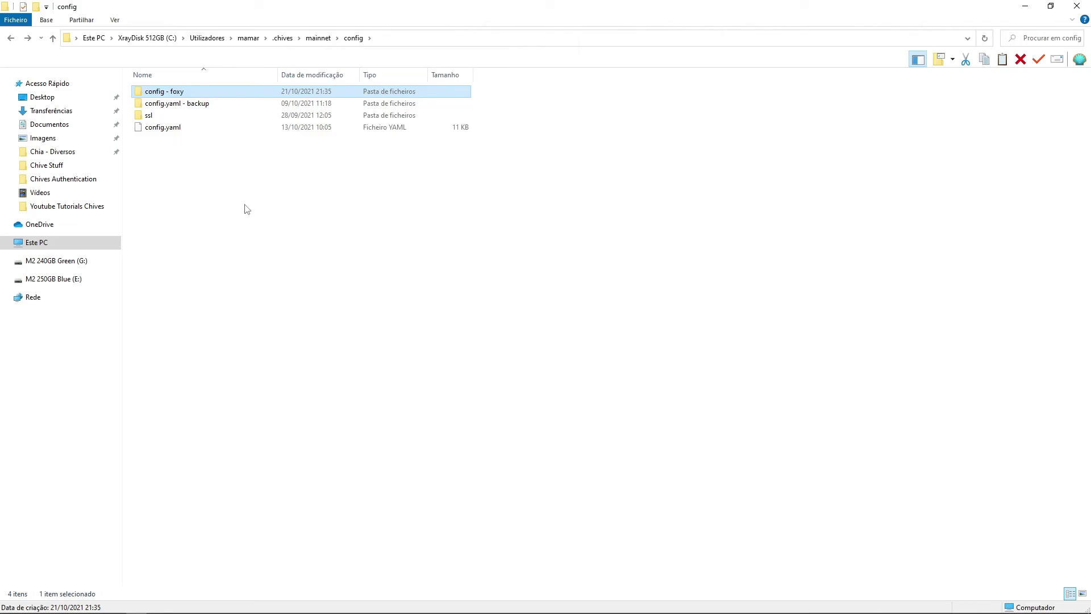
click(1077, 7)
scroll(659, 298, up, 2)
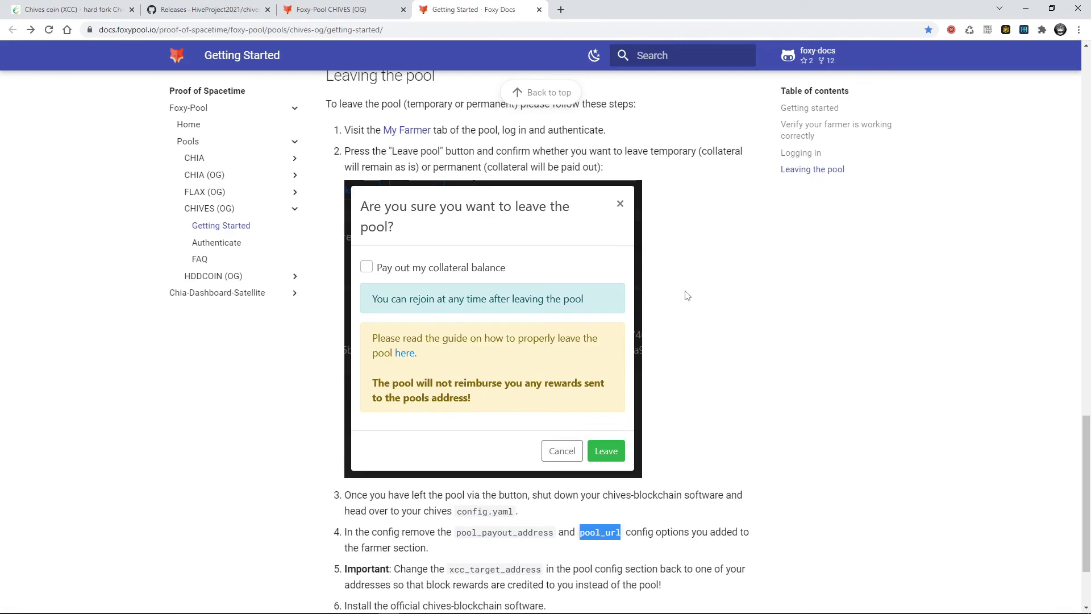
click(98, 10)
scroll(367, 298, down, 15)
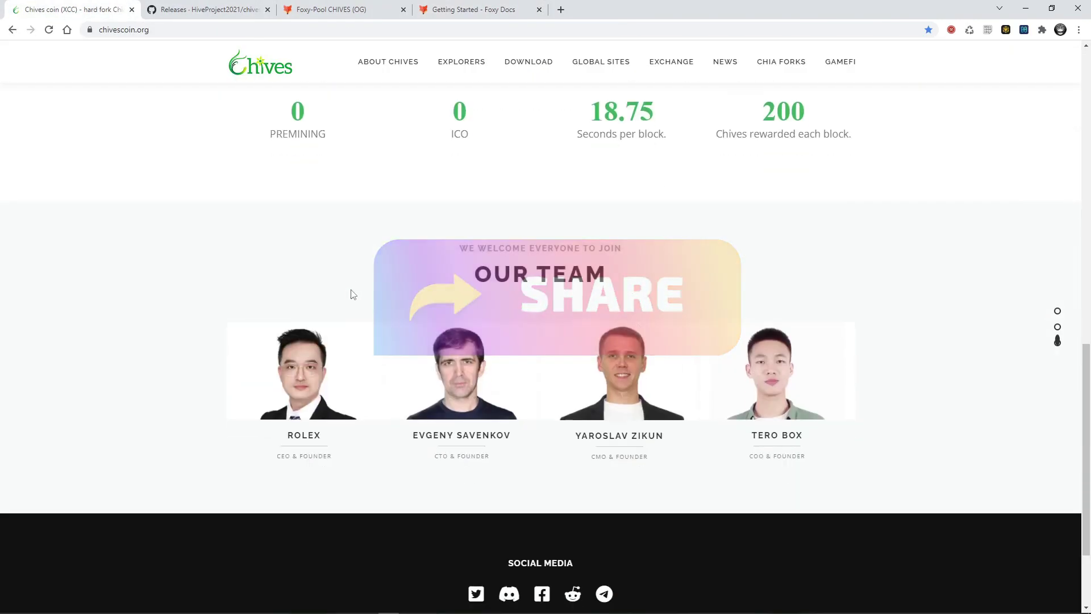